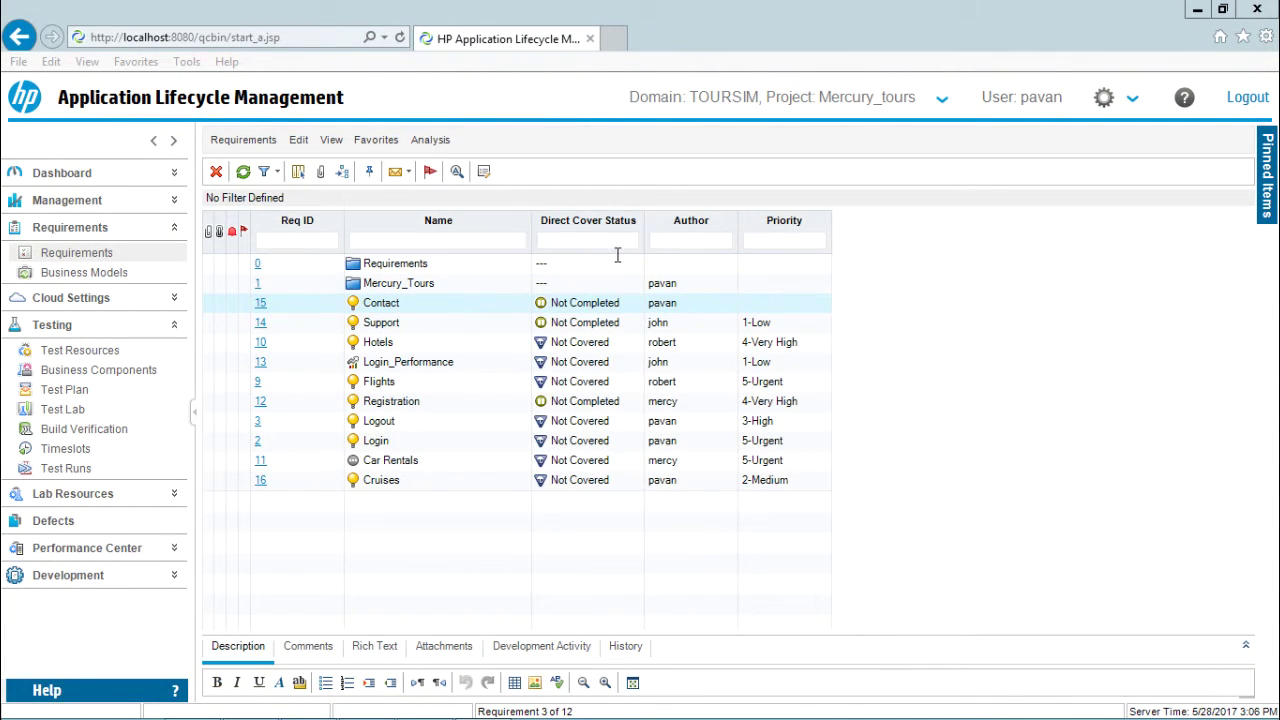
Launch the Graph Wizard for Requirements from the Analysis graphs menu.
left_click(427, 140)
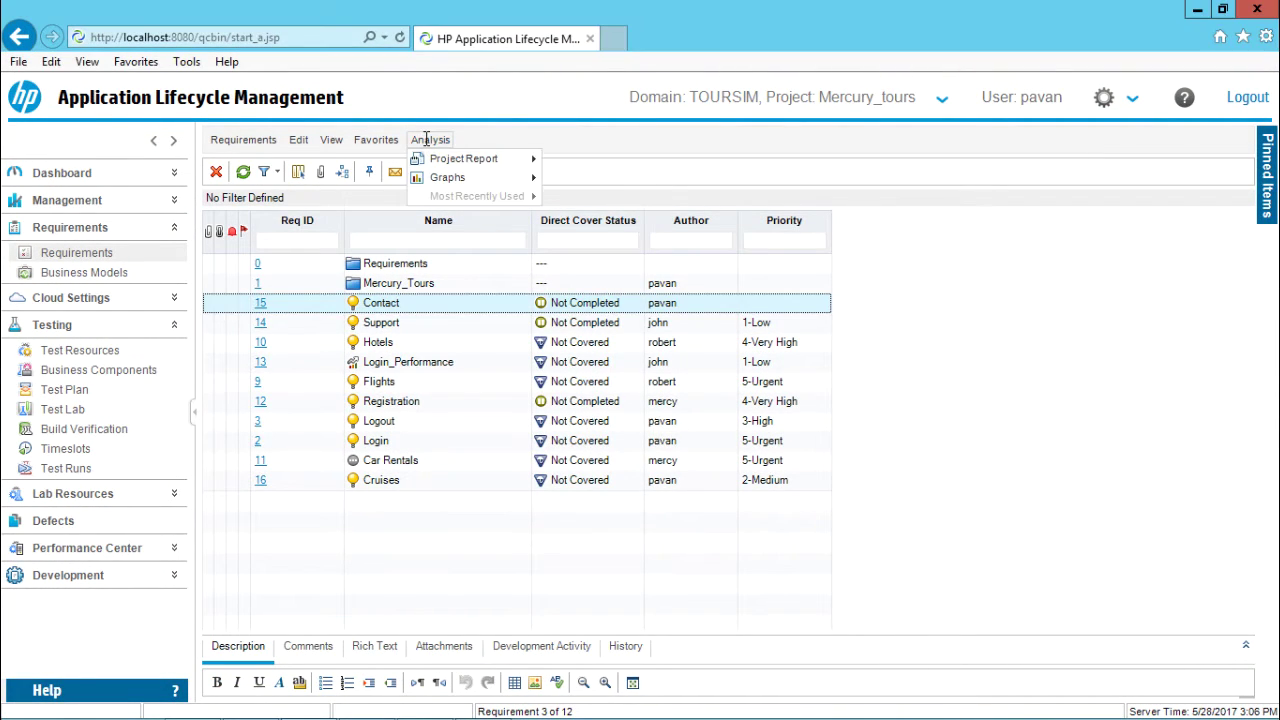
mouse_move(436, 174)
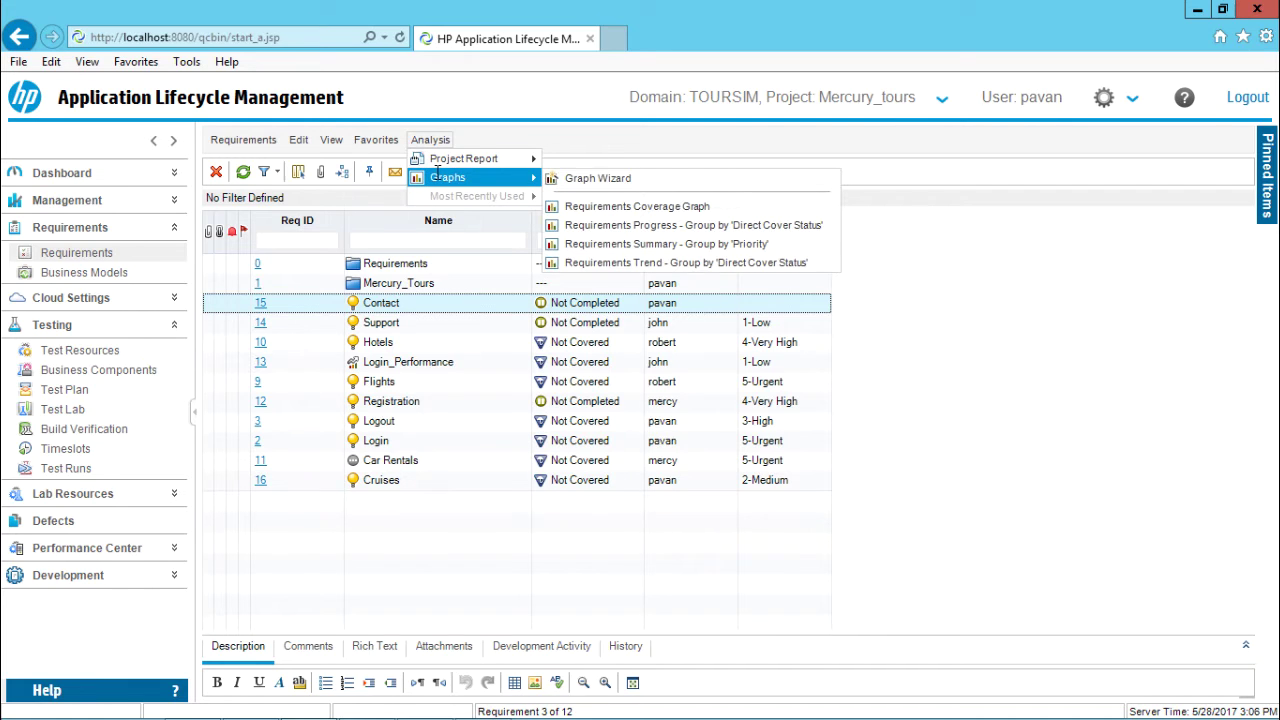
left_click(630, 178)
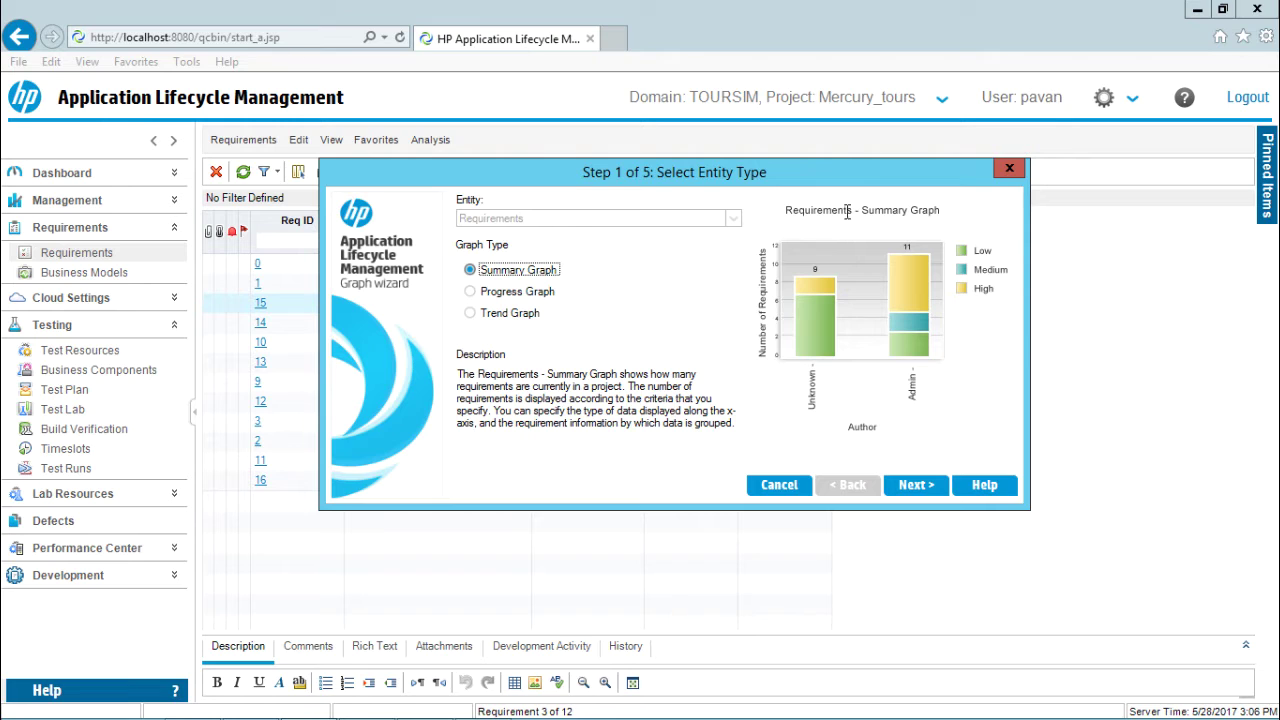
Preview Progress Graph, then select Trend Graph as the Requirements graph type.
left_click(507, 293)
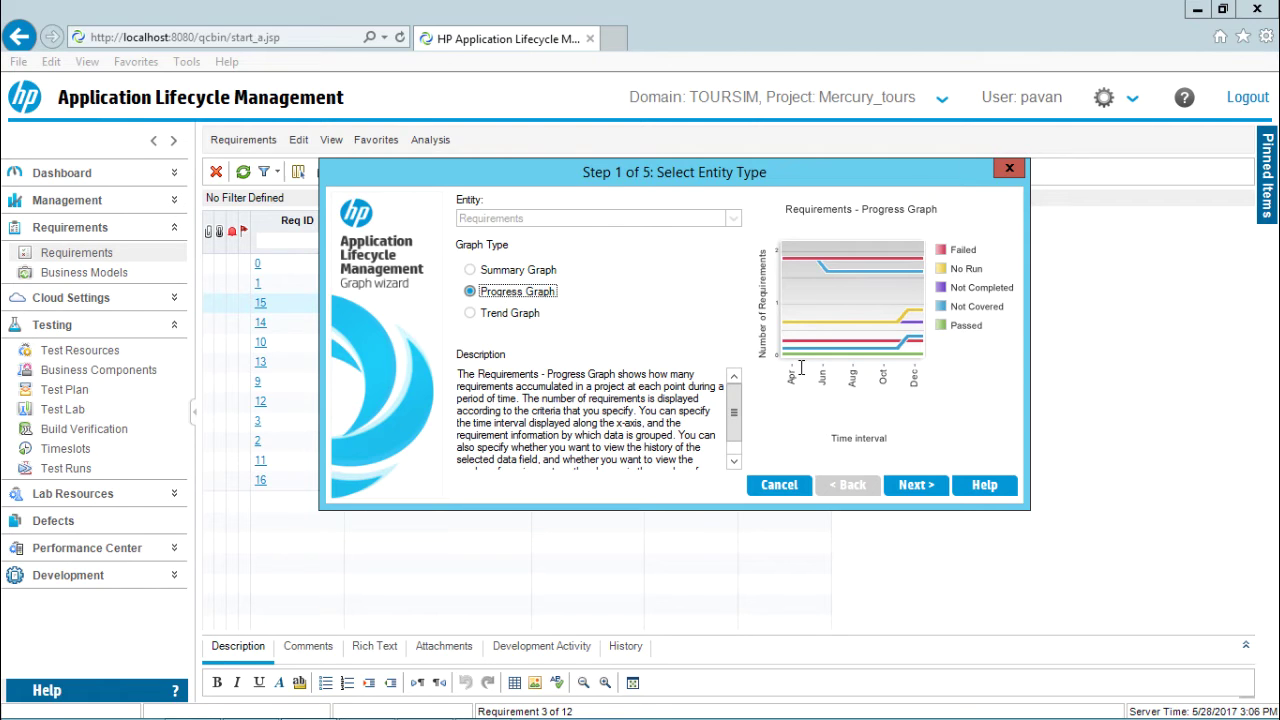
left_click(521, 311)
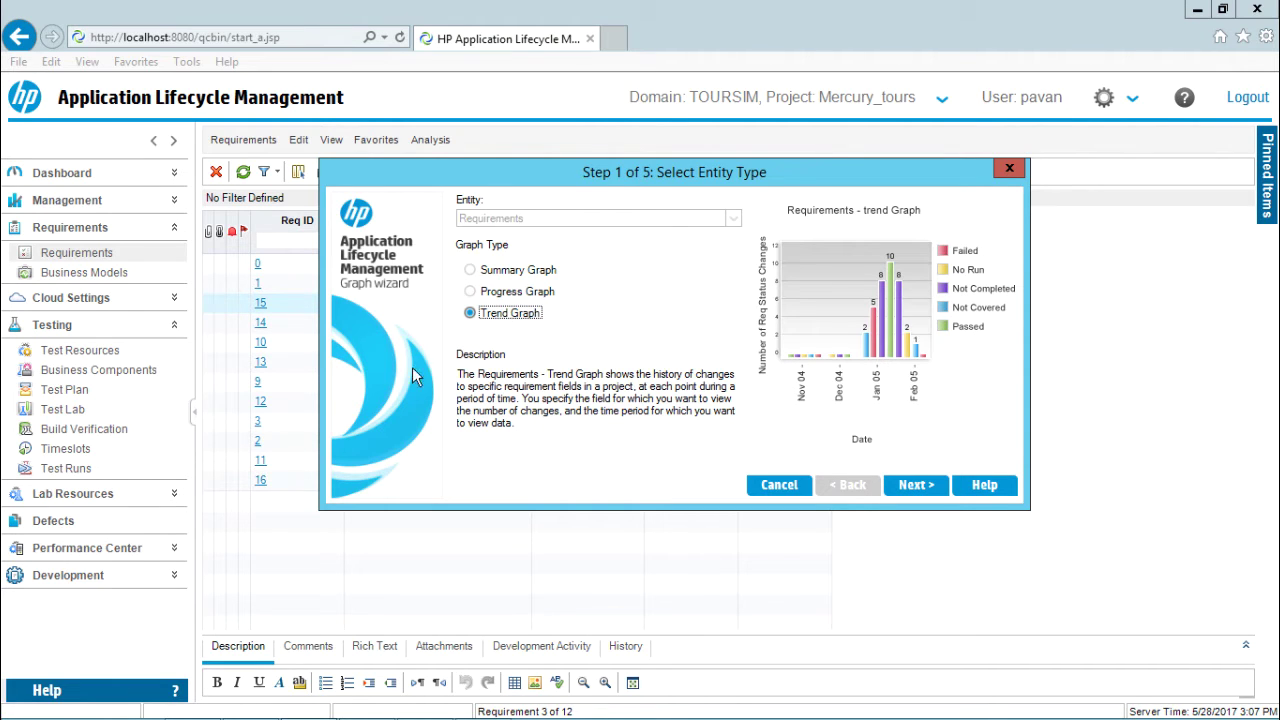
left_click_drag(547, 374, 637, 386)
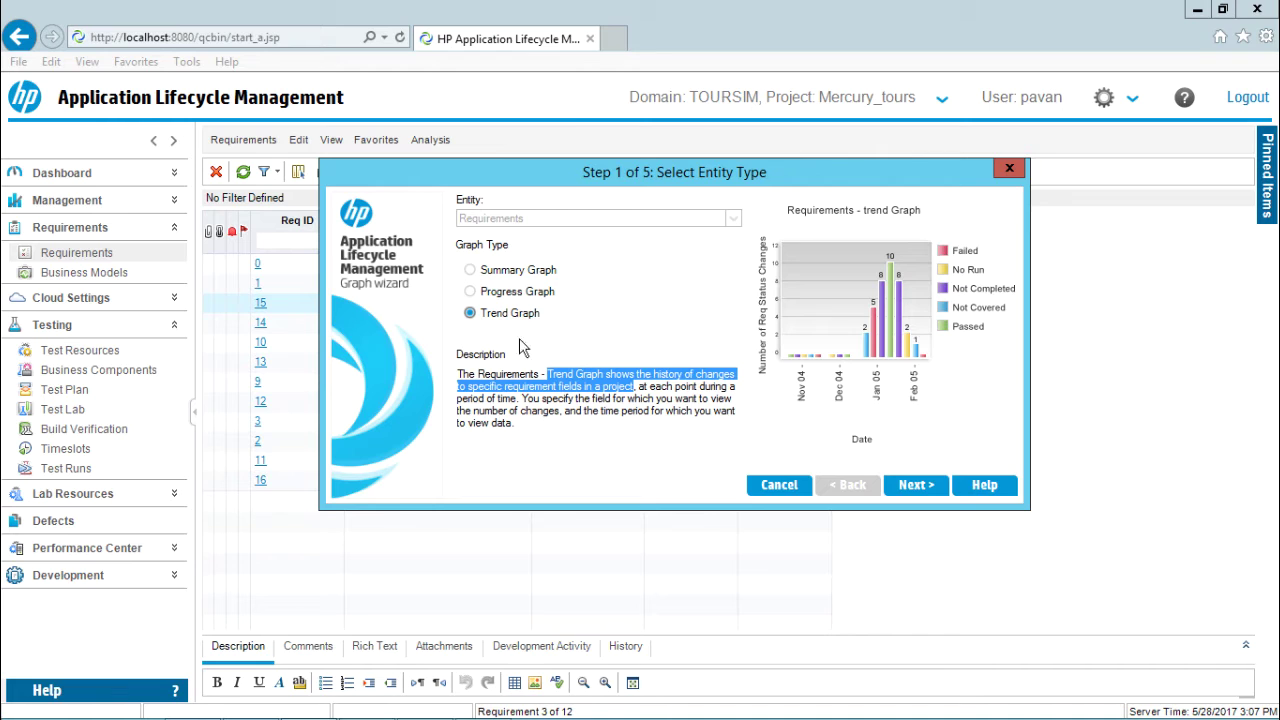
left_click(692, 301)
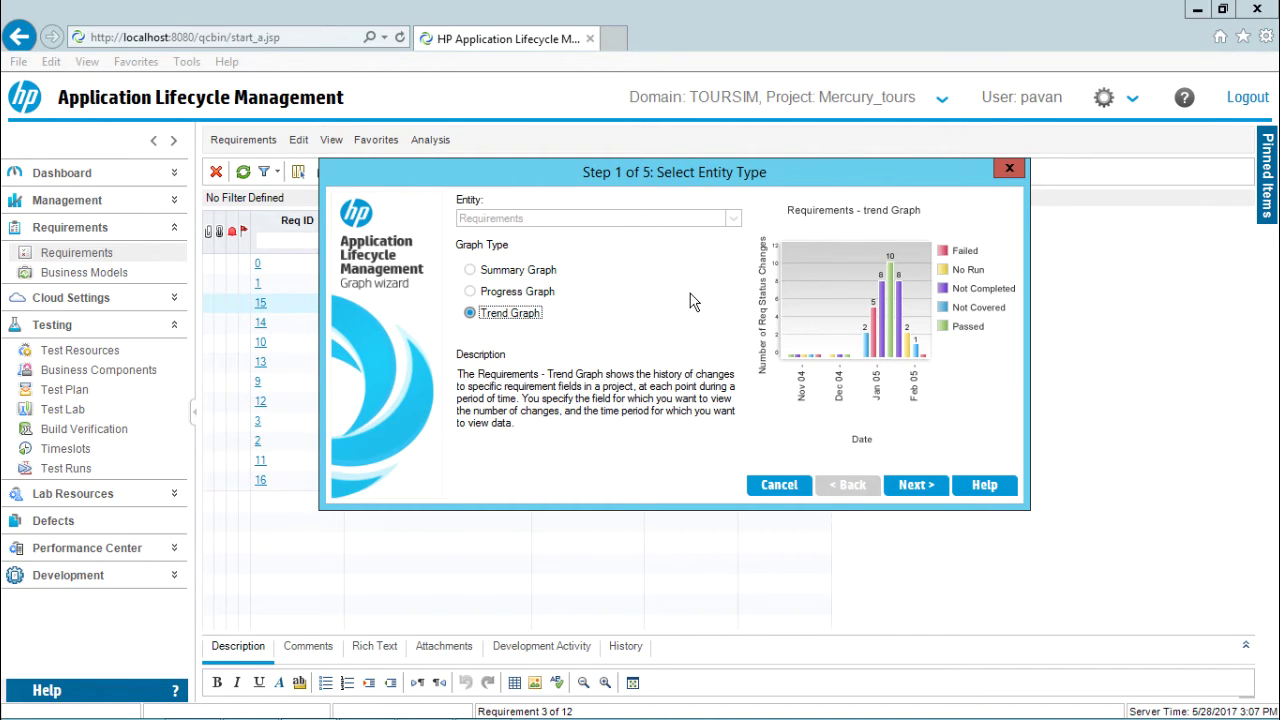
Keep Use Current Project (Mercury_tours) after briefly trying Use Selected Projects, and continue to Select Filter.
left_click(921, 485)
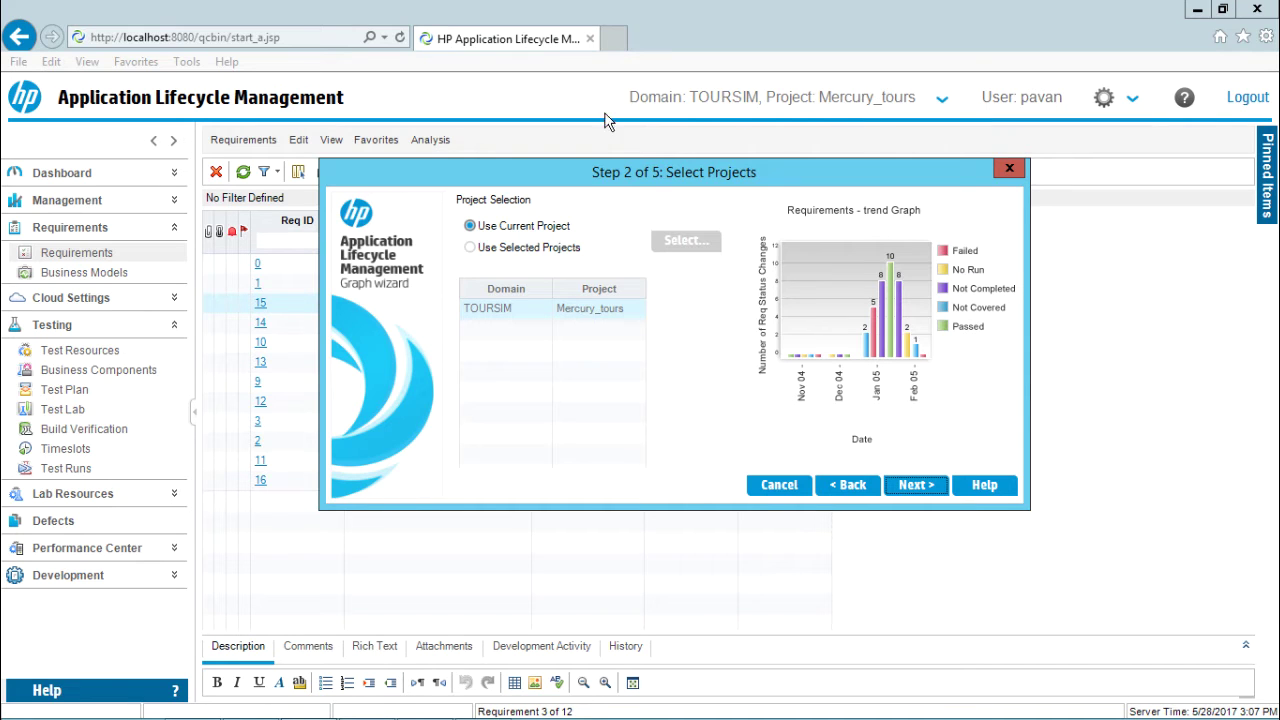
left_click(469, 248)
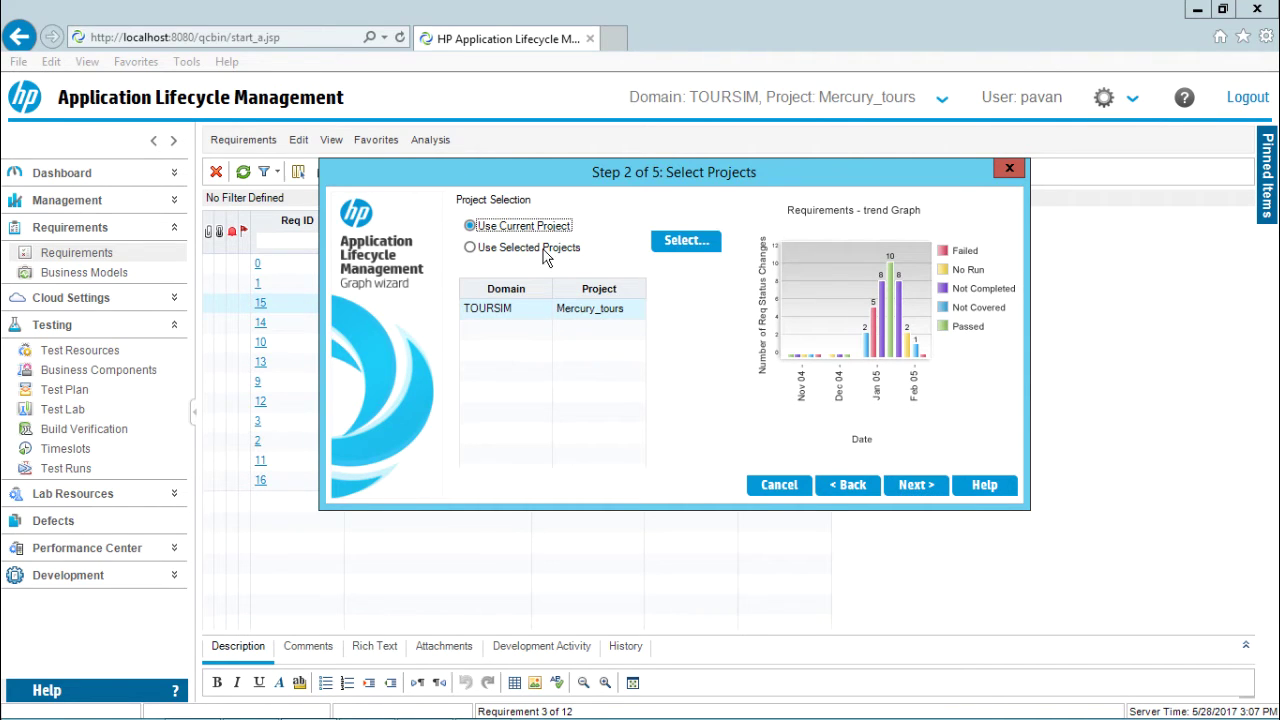
left_click(543, 250)
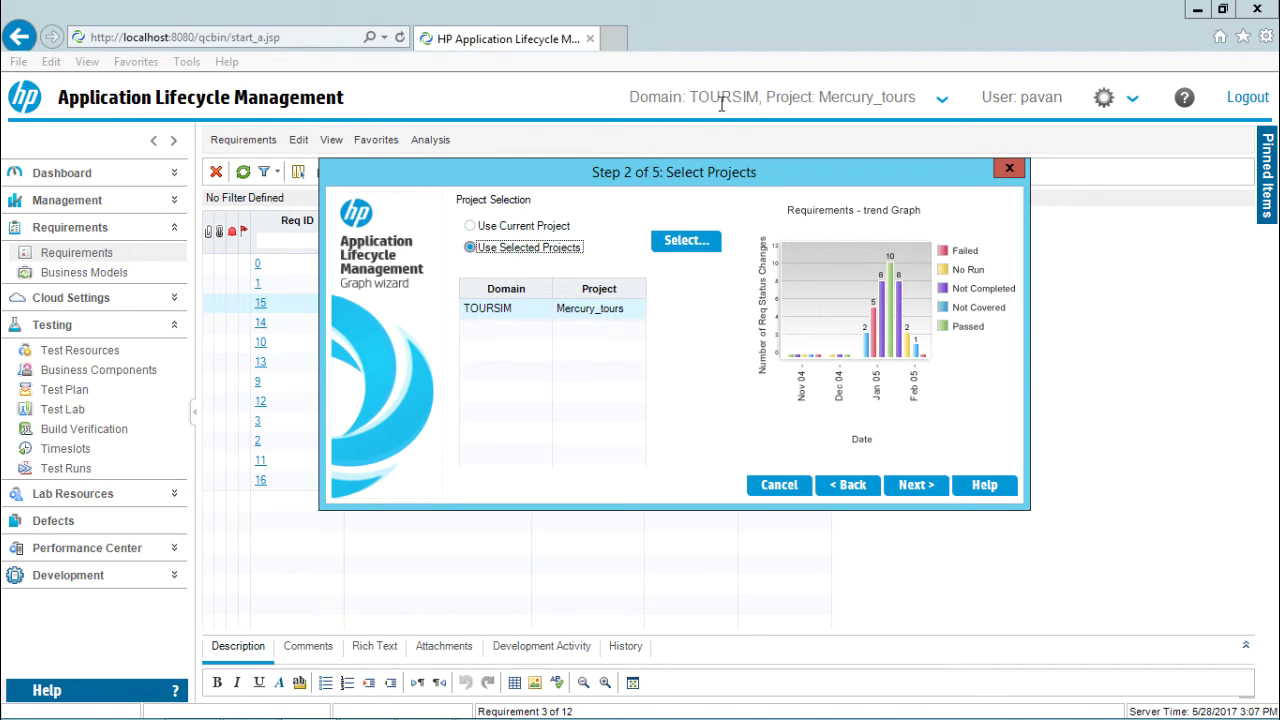
left_click(470, 226)
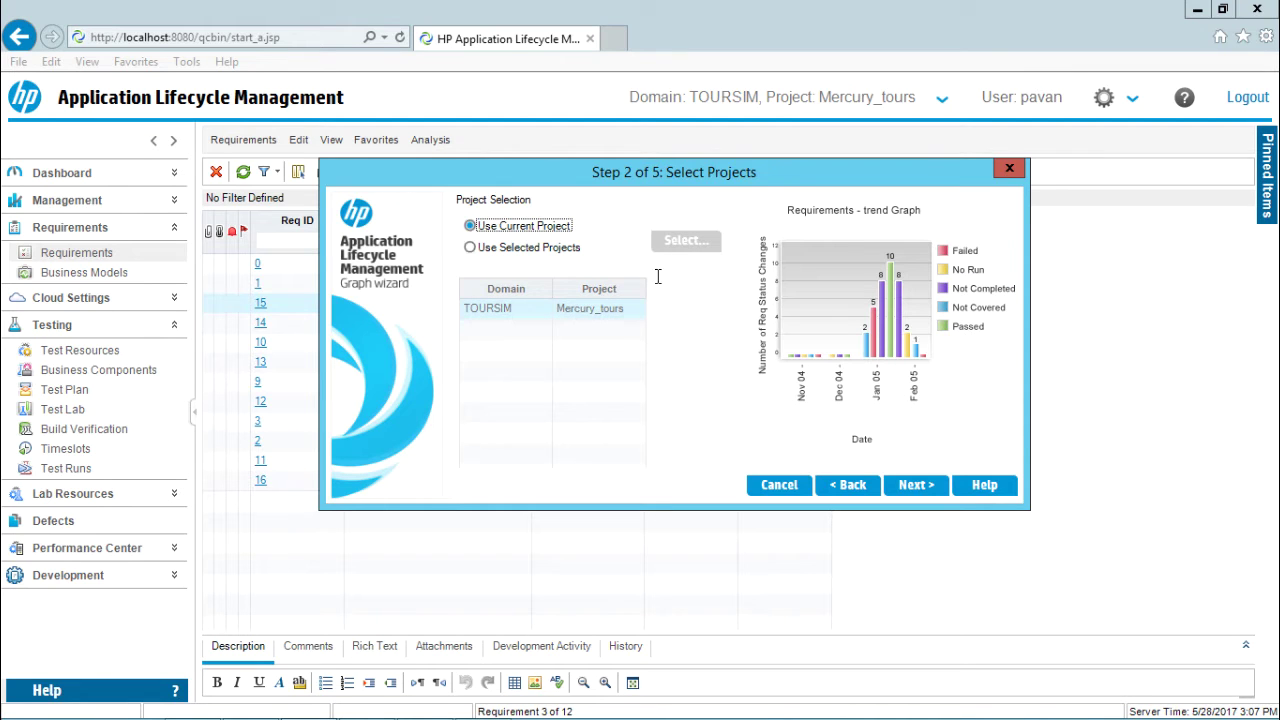
left_click(915, 484)
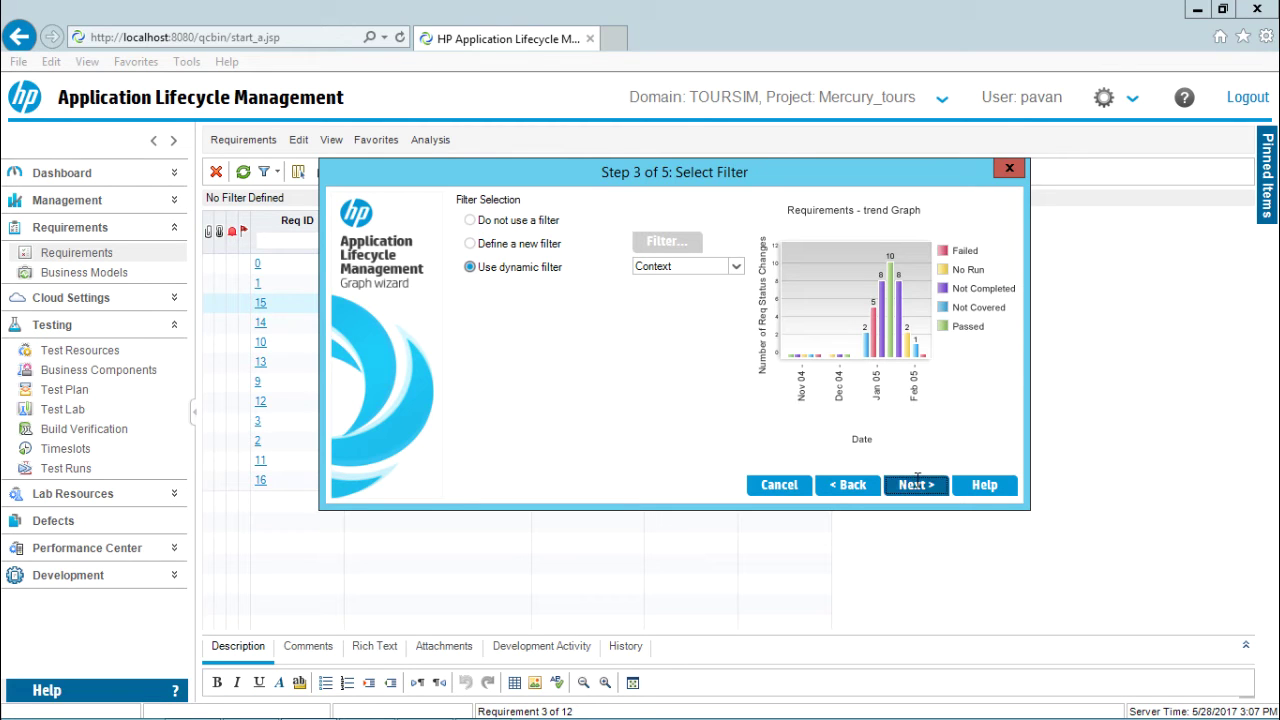
Keep the default filter and choose to show not-covered parent requirements.
left_click(916, 482)
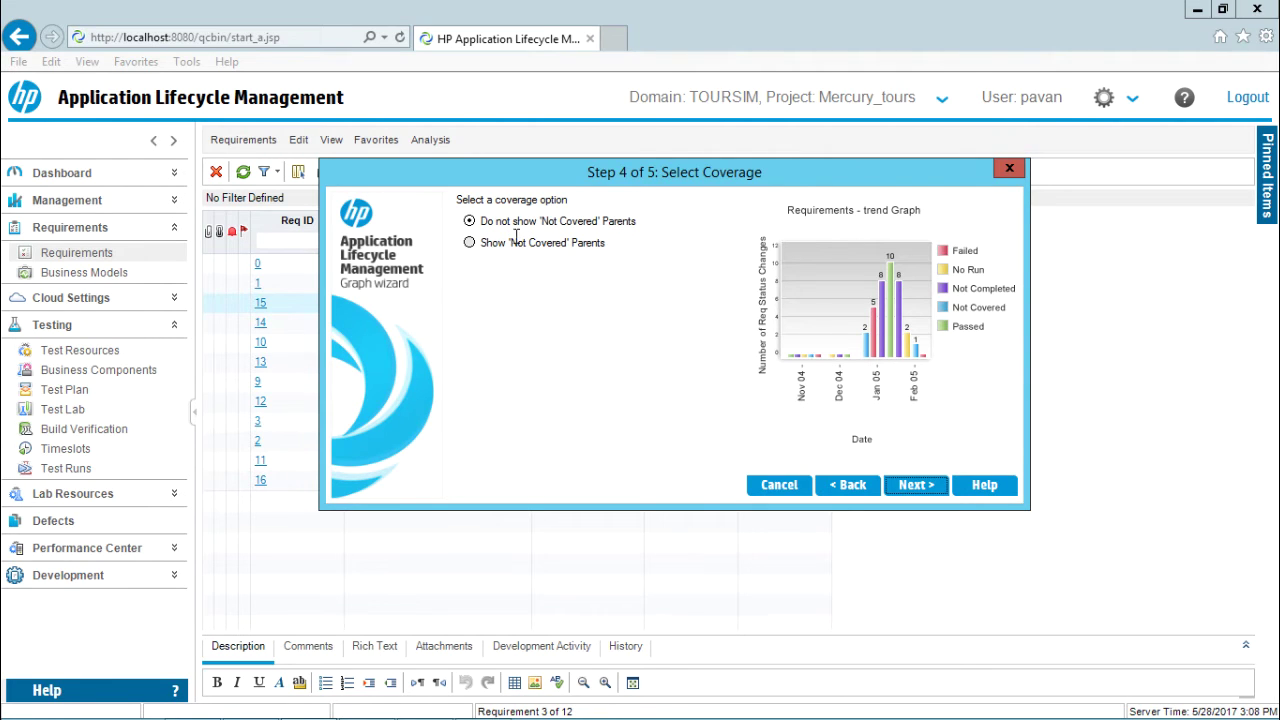
left_click(470, 244)
left_click(912, 485)
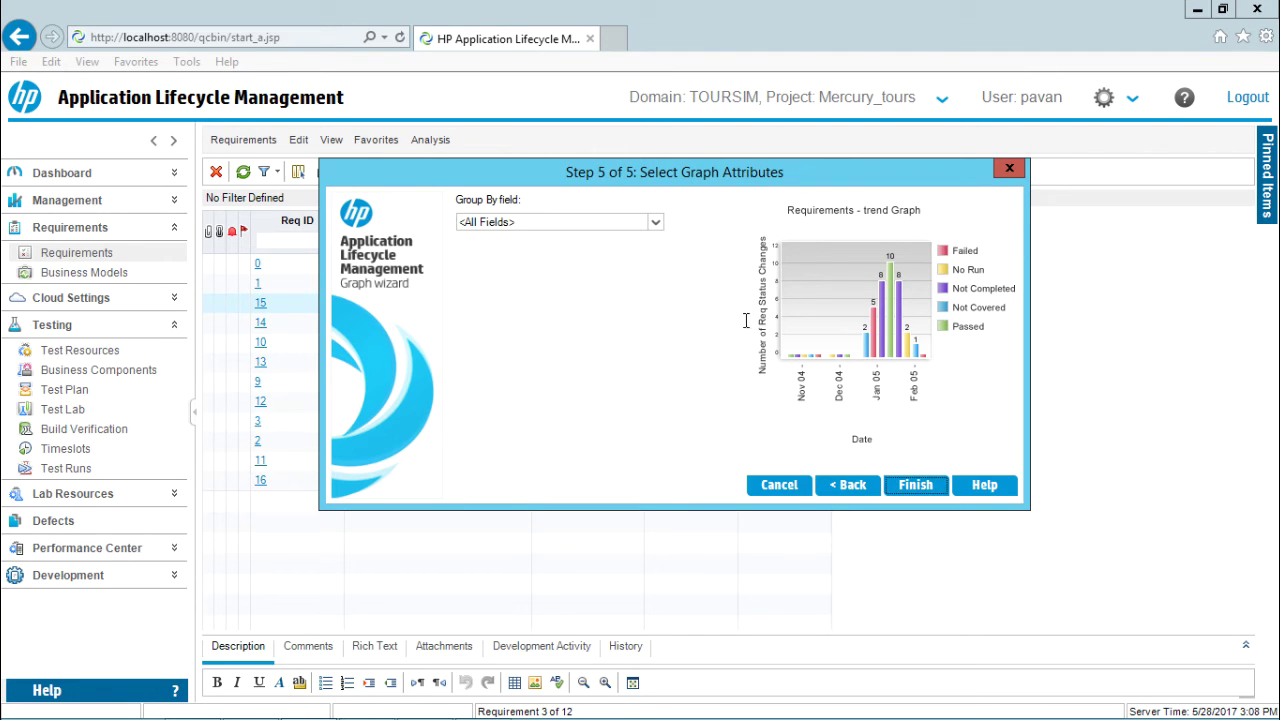
Group the trend graph by Priority and generate it.
left_click(655, 221)
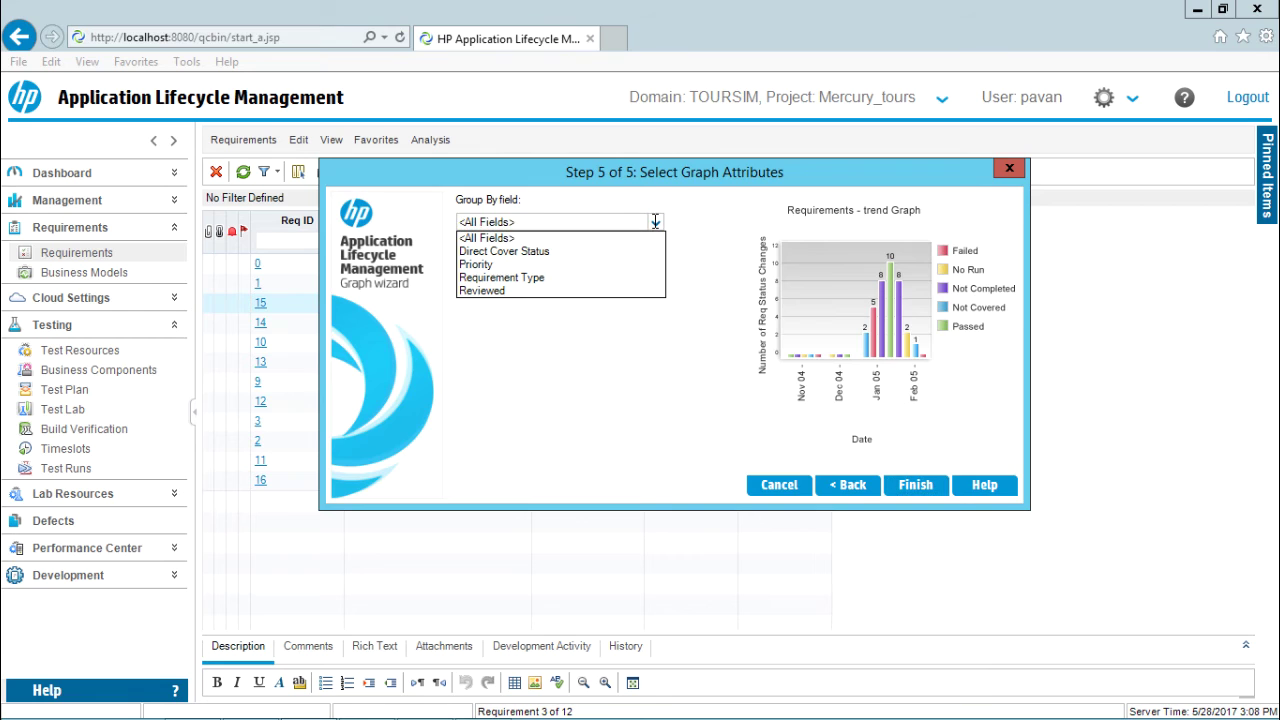
left_click(489, 265)
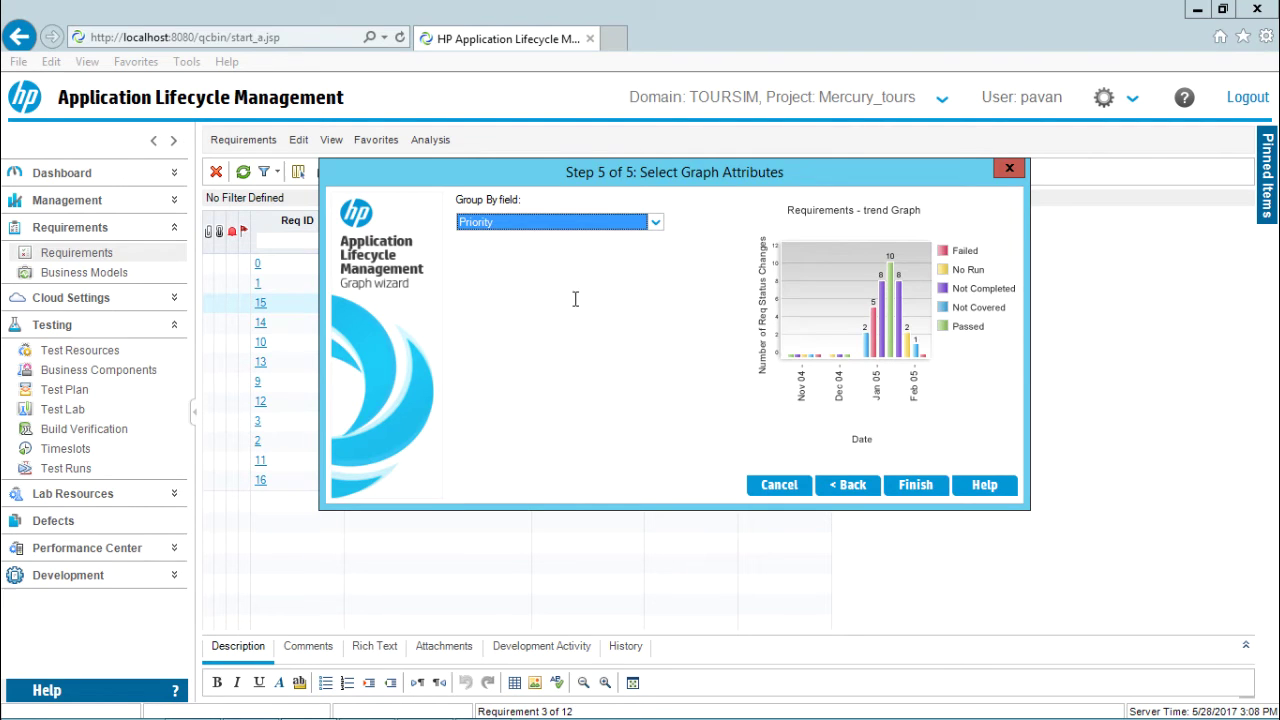
left_click(913, 480)
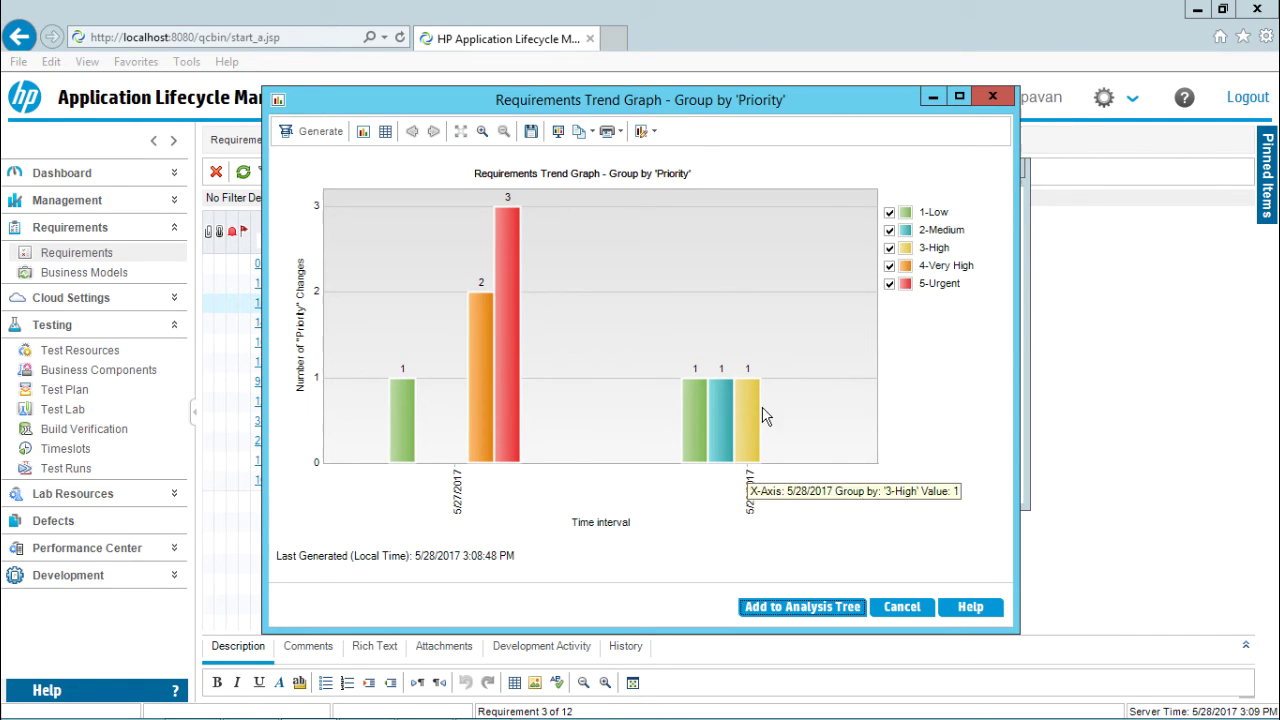
Hide and re-show the 2-Medium and 5-Urgent series, then close the graph.
mouse_move(512, 388)
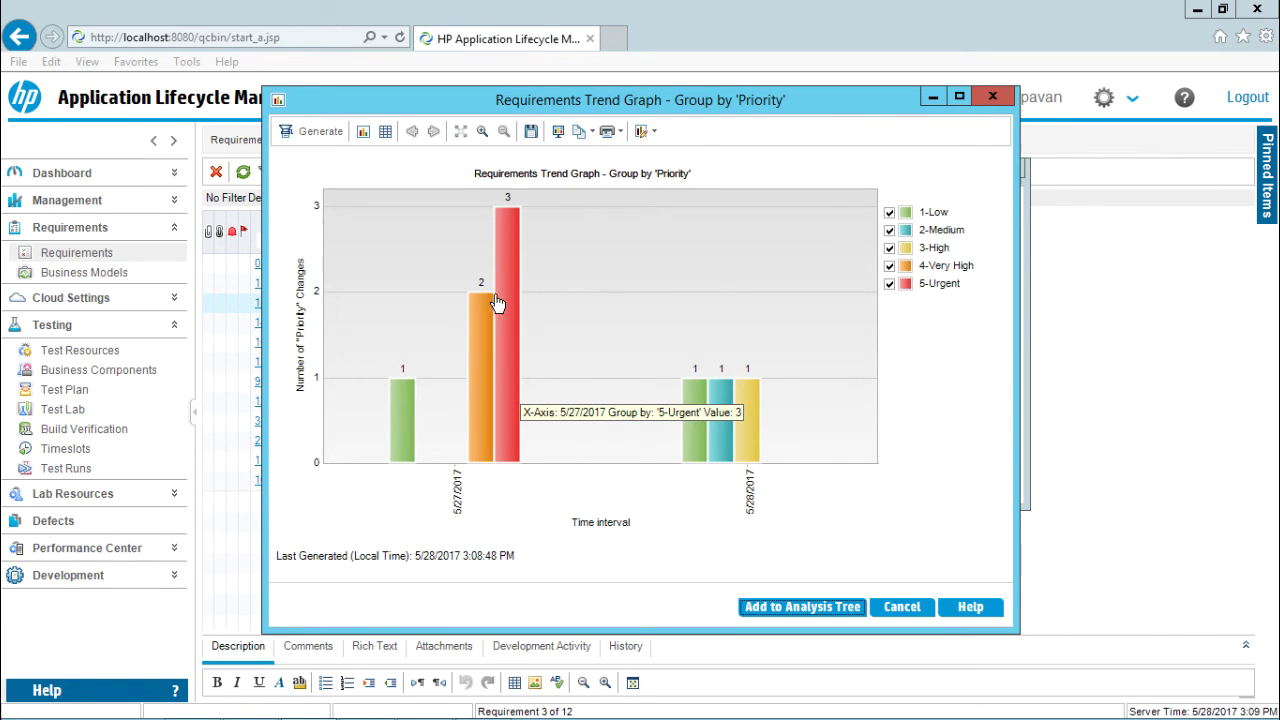
mouse_move(752, 432)
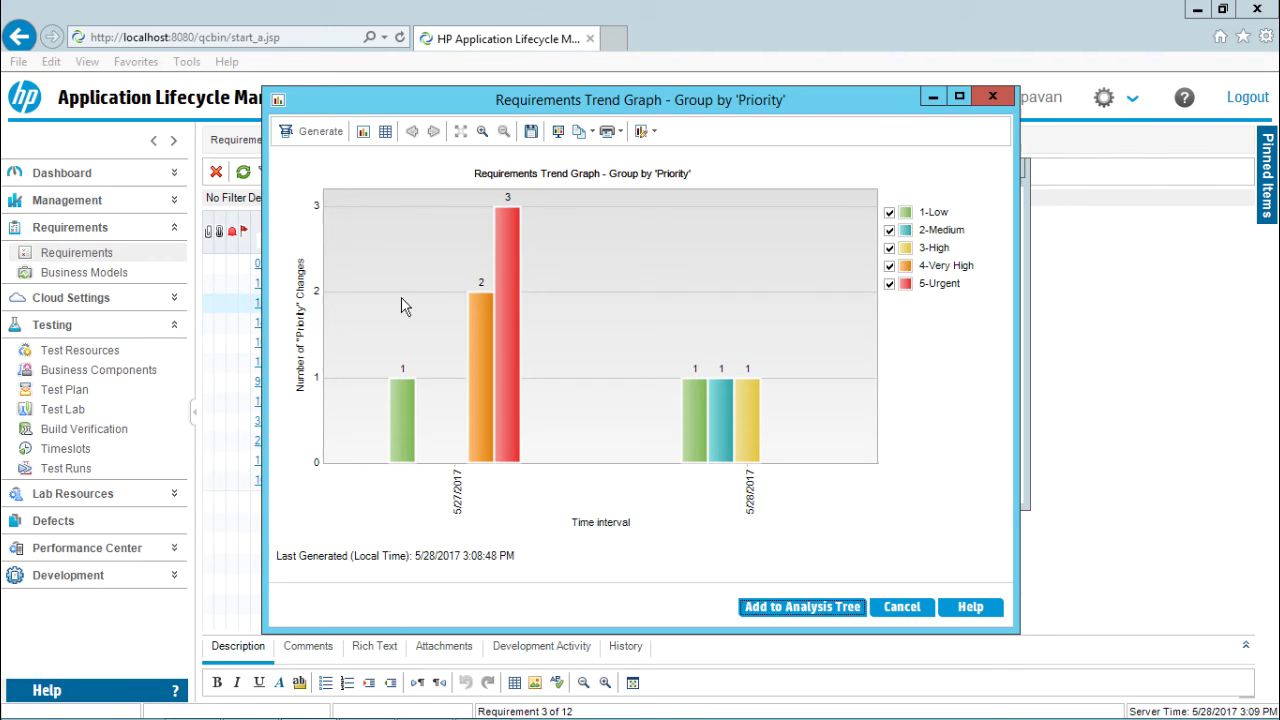
left_click(889, 231)
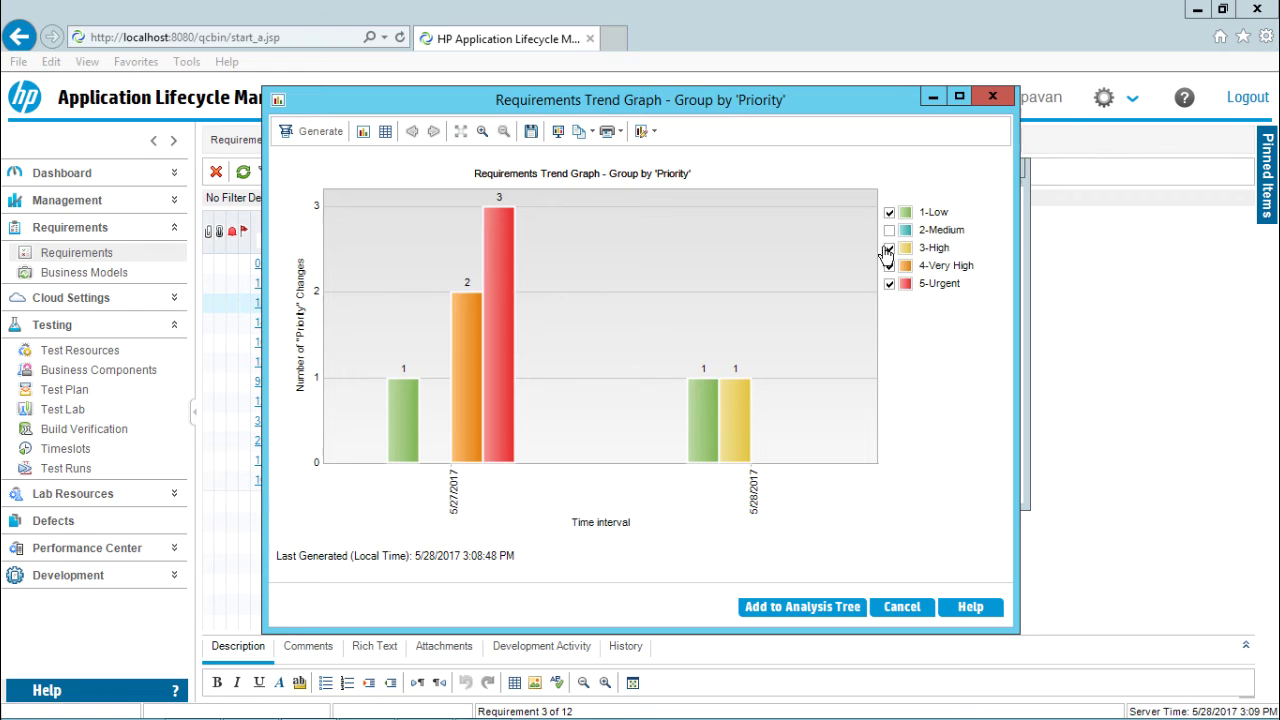
left_click(890, 284)
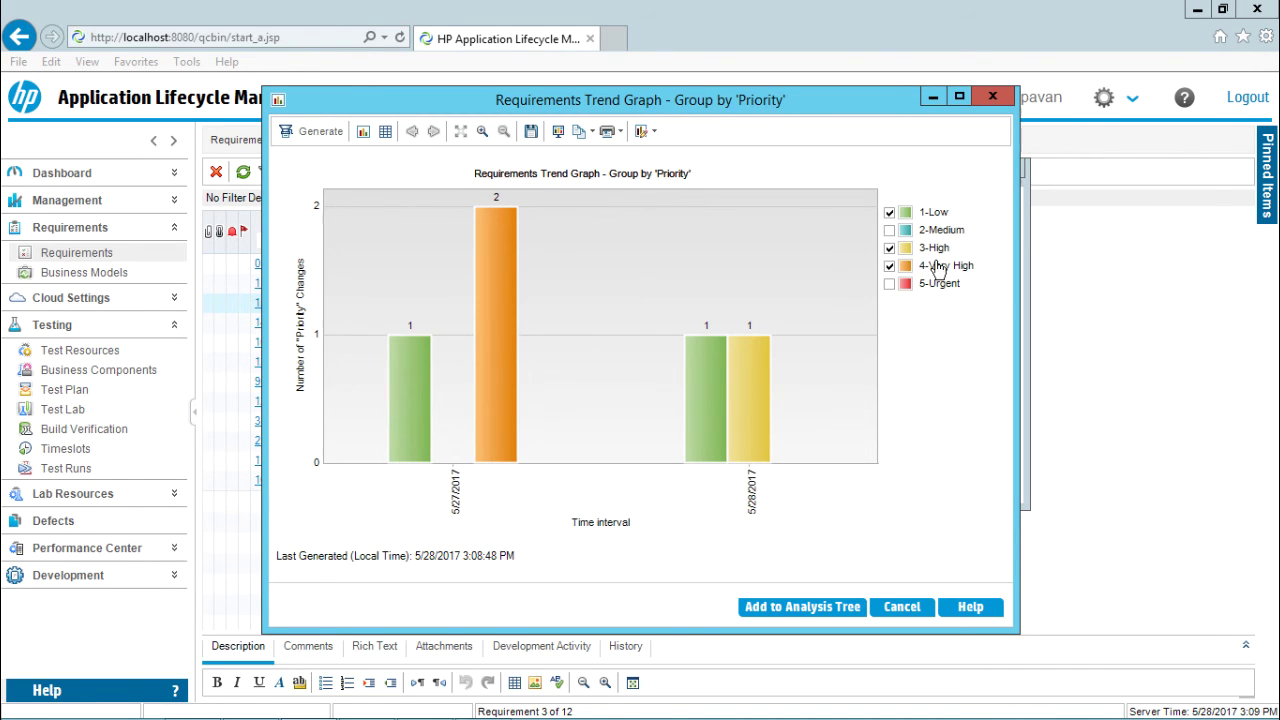
left_click(890, 230)
left_click(890, 284)
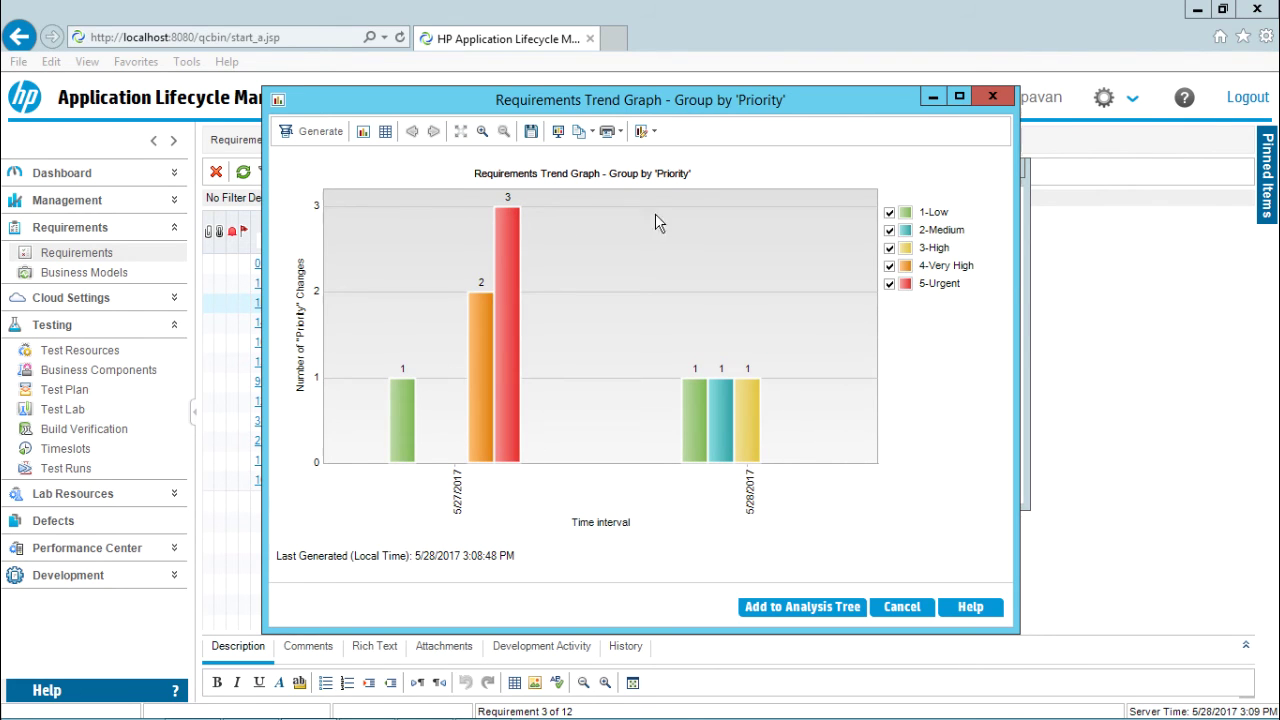
left_click(900, 607)
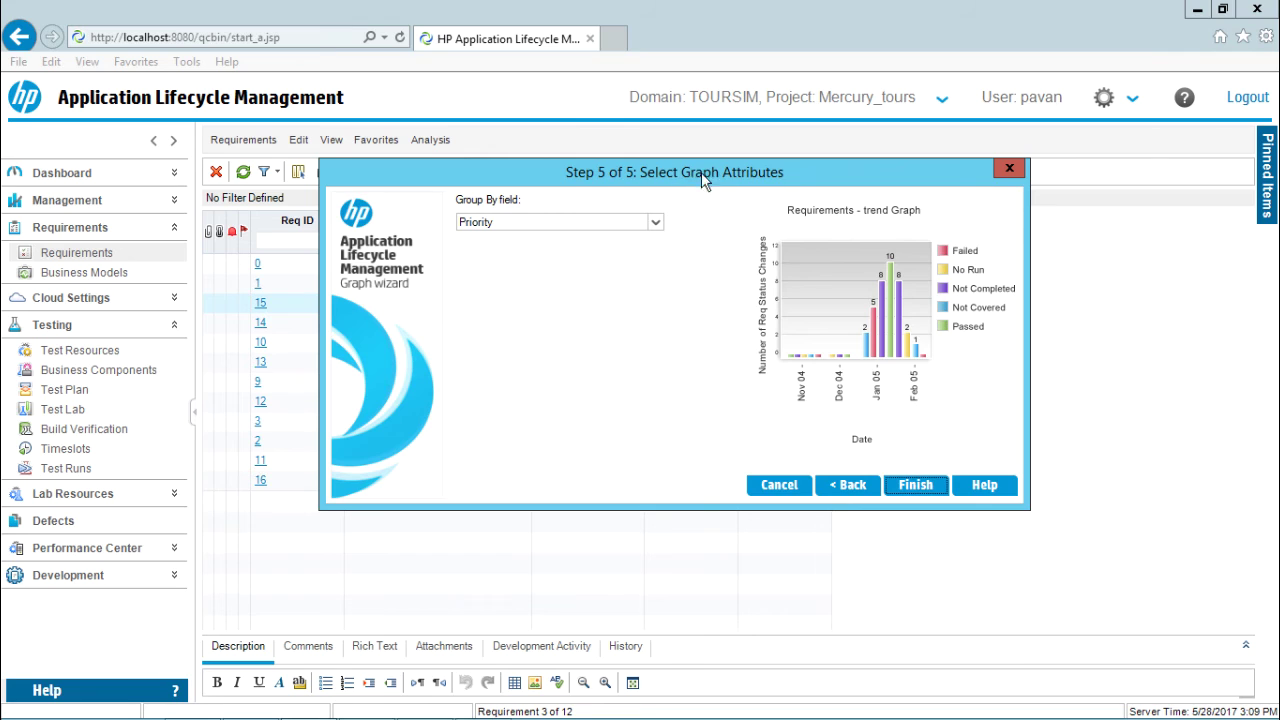
Generate a graph grouped by Requirement Type, then discard the empty result.
left_click(655, 222)
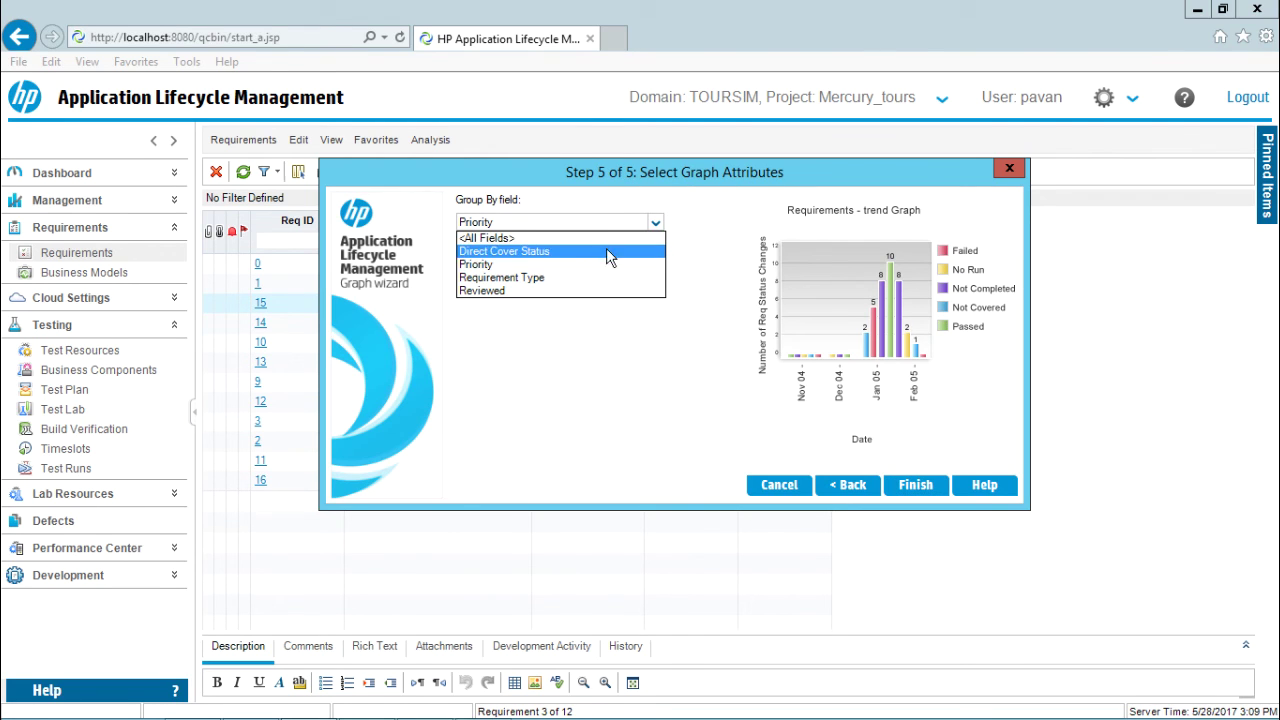
left_click(538, 278)
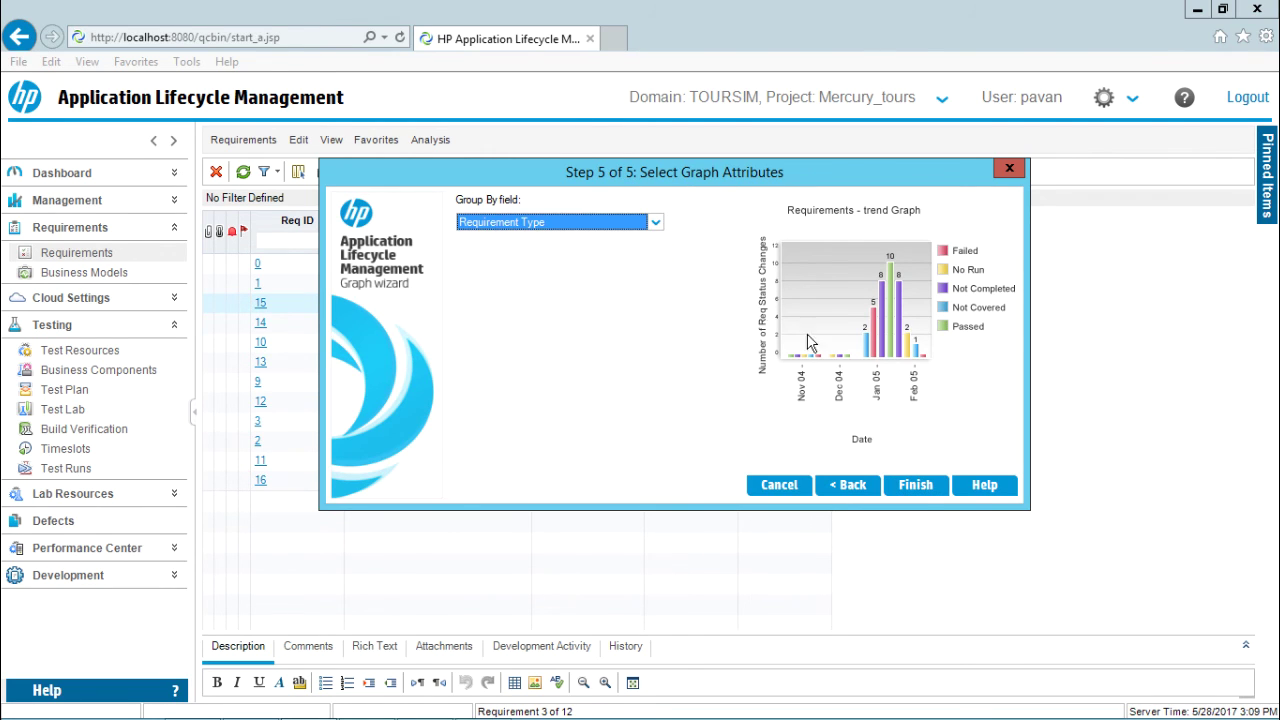
left_click(910, 486)
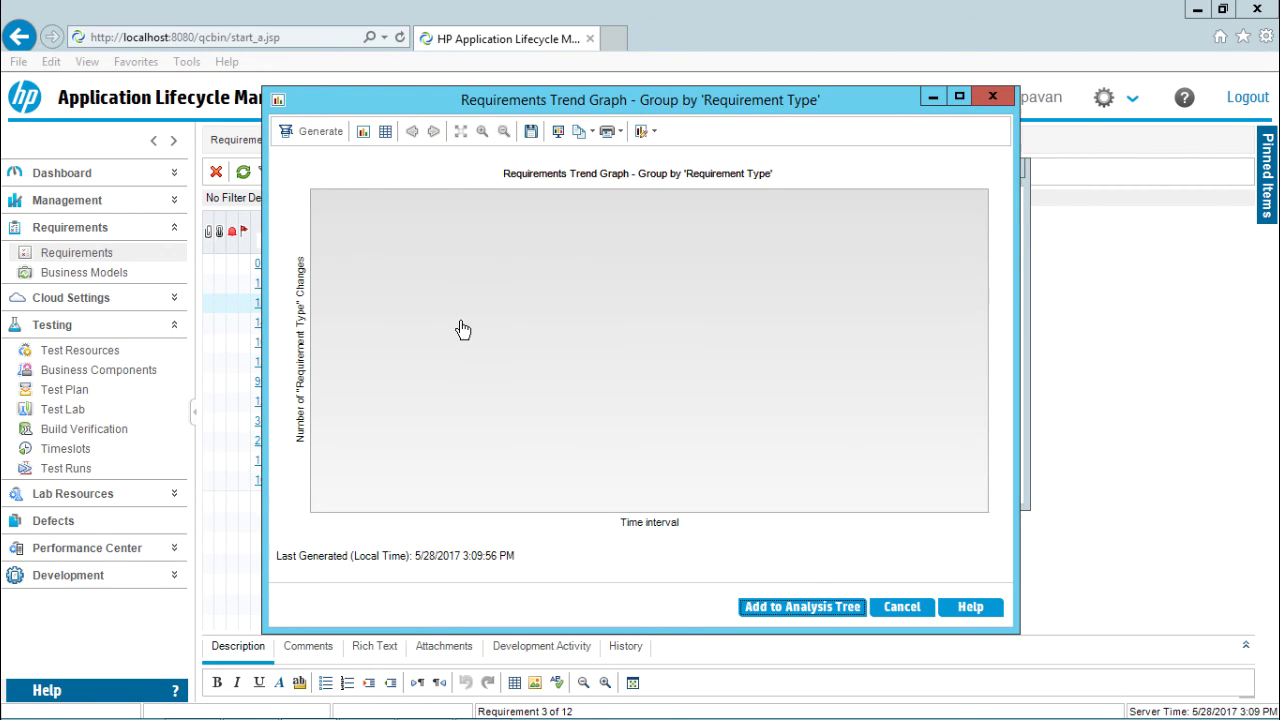
left_click(983, 96)
Regroup the trend graph by Direct Cover Status and generate it.
left_click(636, 222)
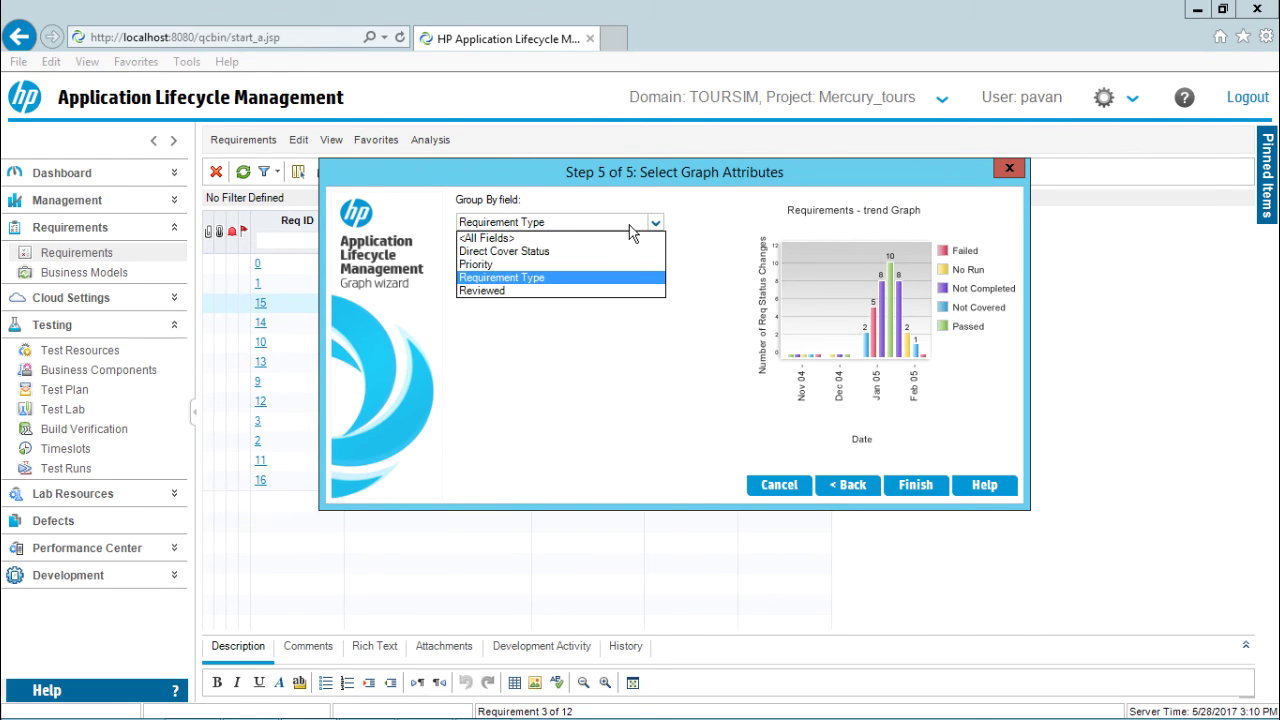
left_click(565, 251)
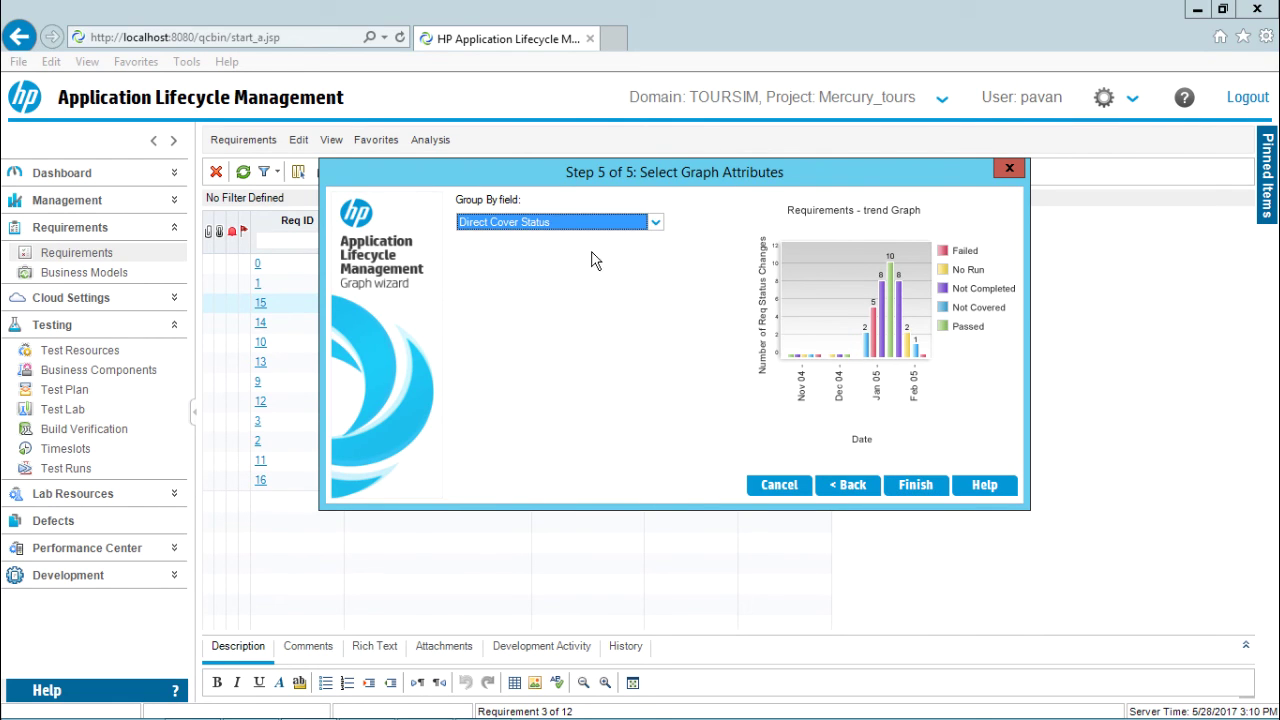
left_click(908, 478)
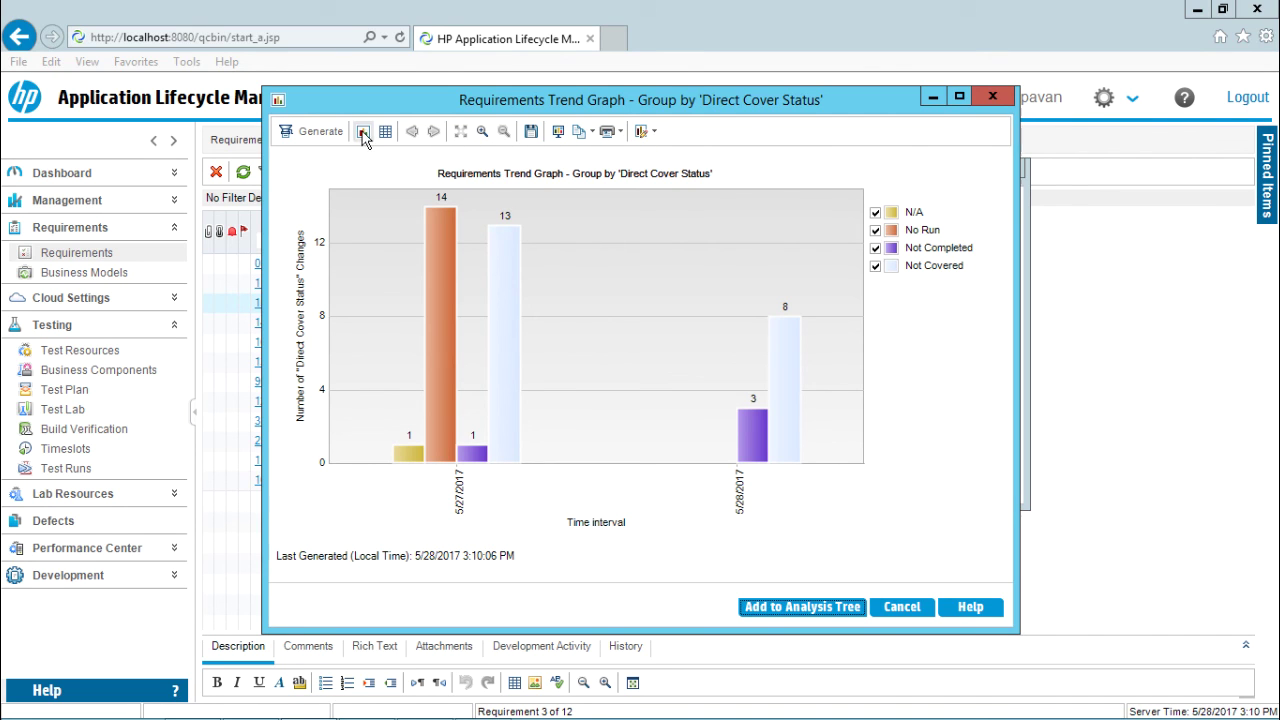
Close and regenerate the Direct Cover Status graph, showing 8 Not Covered on 5/28/2017.
left_click(992, 98)
left_click(936, 487)
mouse_move(788, 369)
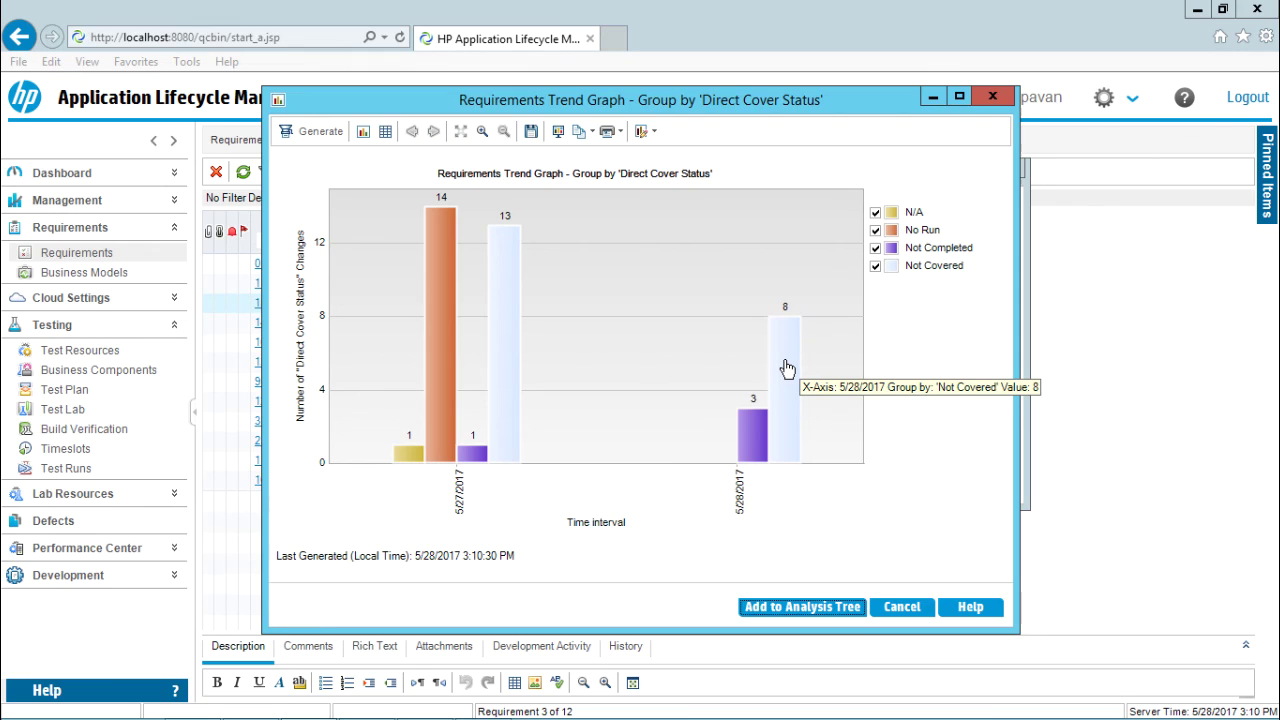